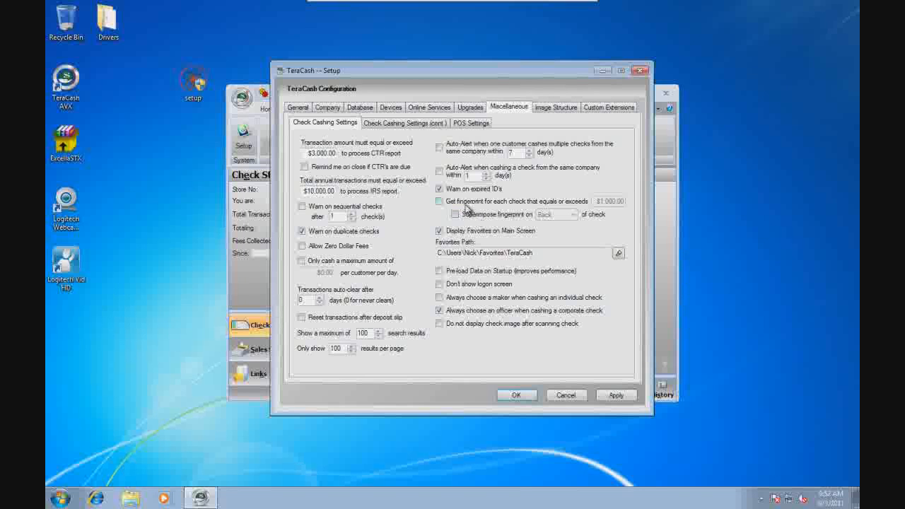
# - Set fingerprints to superimpose on the Front of the check, and leave the per-check fingerprint requirement turned off
pyautogui.click(495, 202)
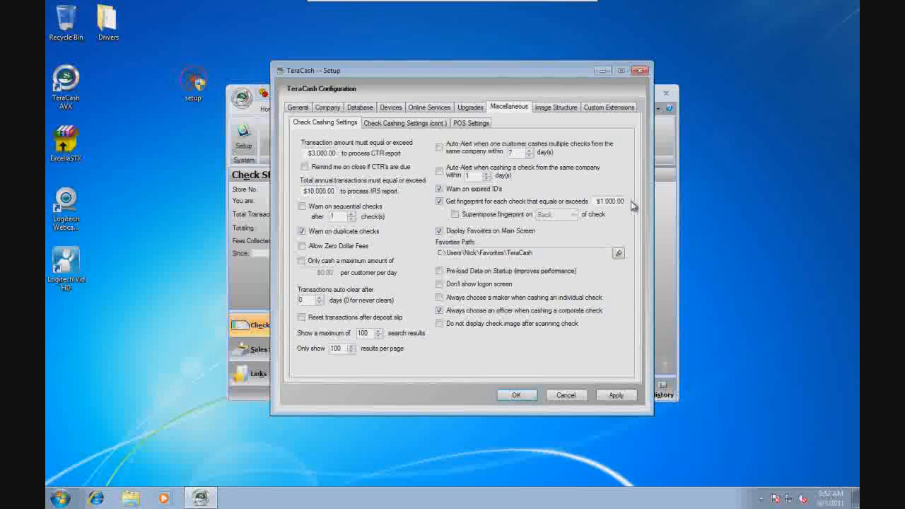
pyautogui.click(487, 214)
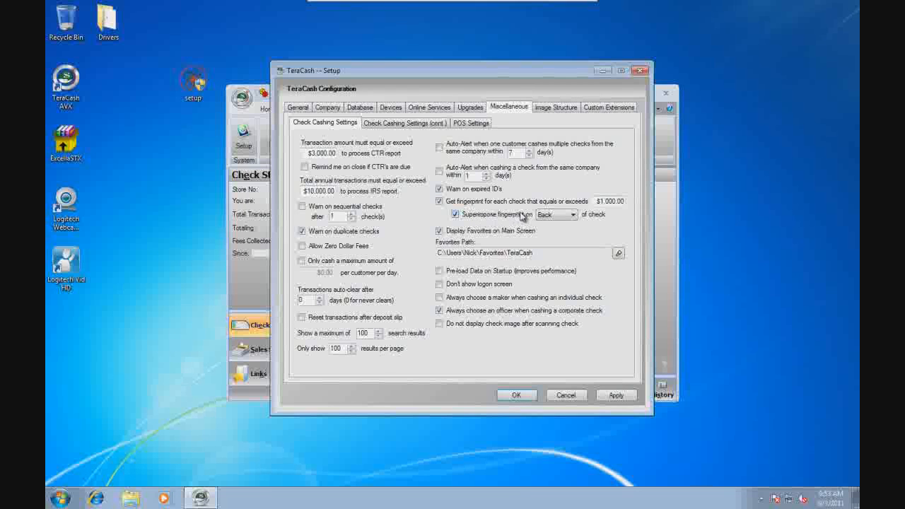
pyautogui.click(548, 214)
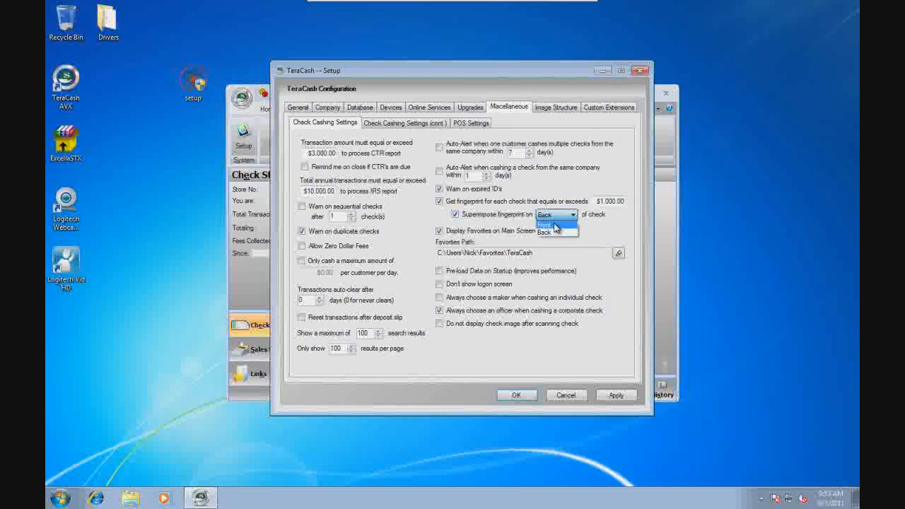
pyautogui.click(554, 226)
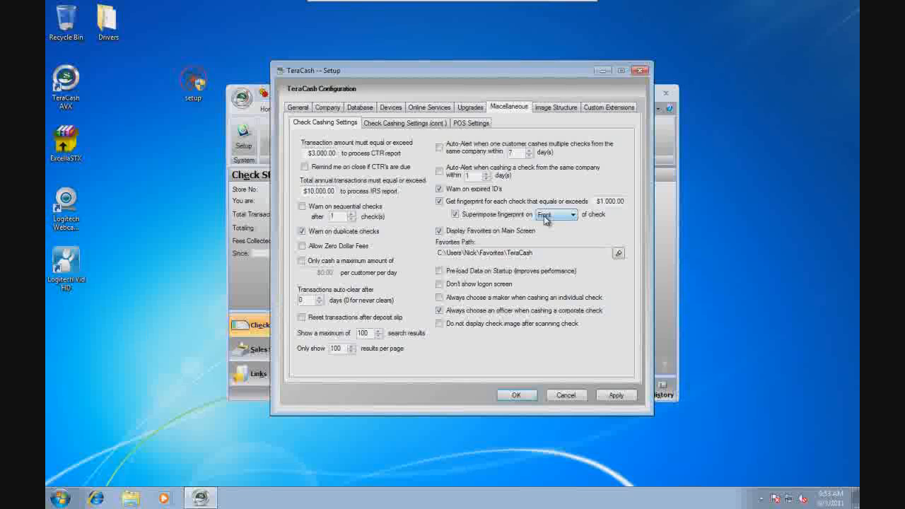
pyautogui.click(466, 202)
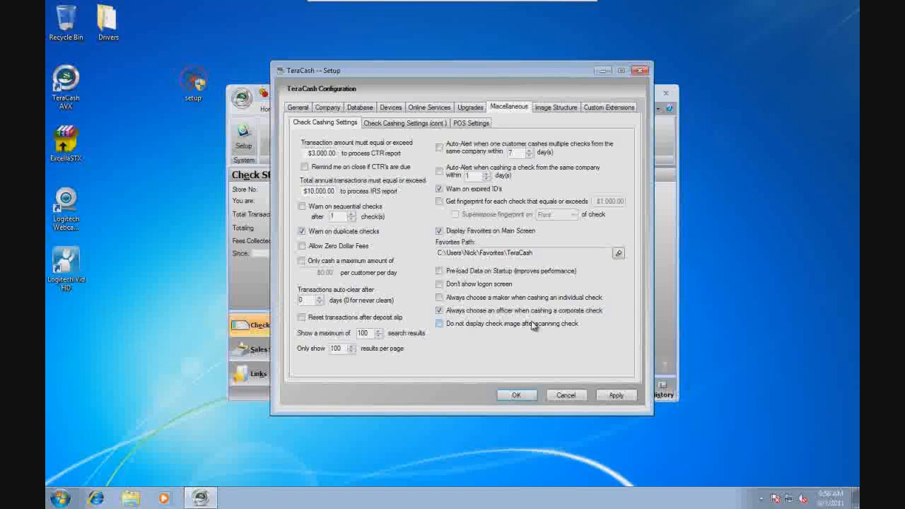
# - Prepopulate the check maker research settings with the entry for Florida
pyautogui.click(410, 124)
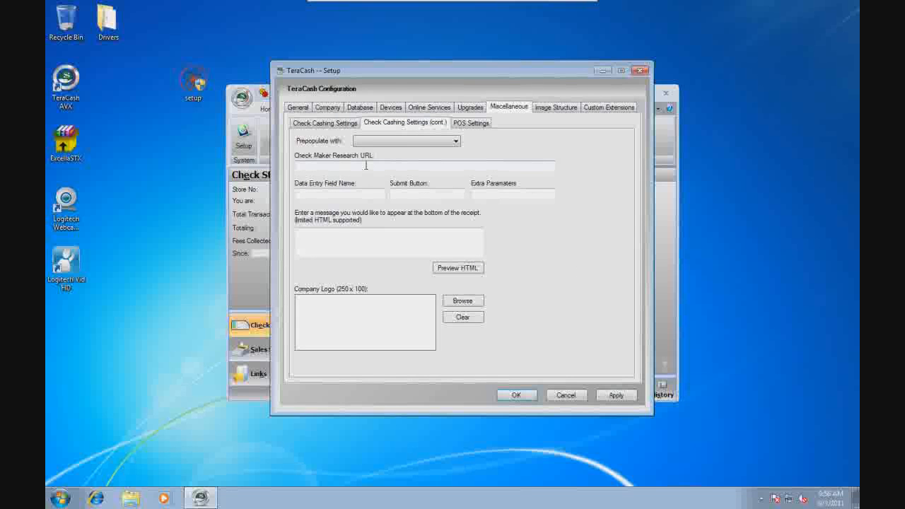
pyautogui.click(413, 144)
pyautogui.moveTo(455, 159); pyautogui.dragTo(458, 205)
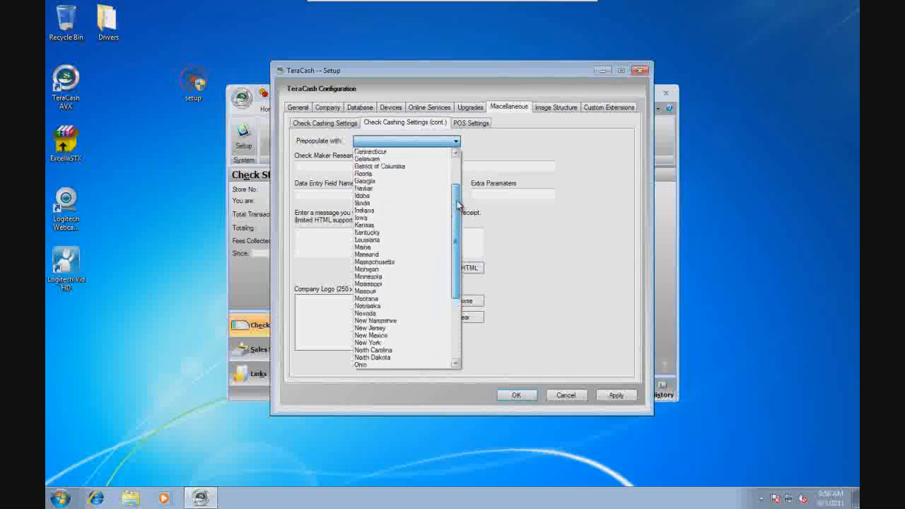
pyautogui.click(363, 173)
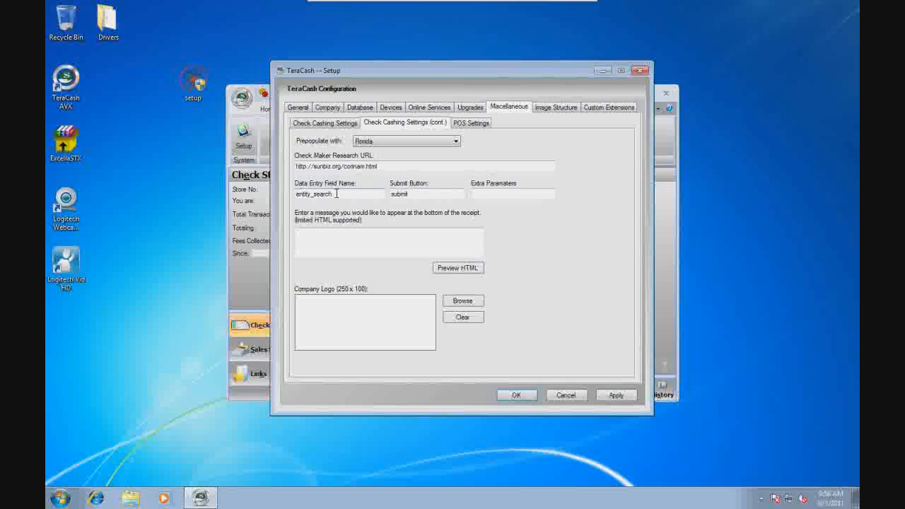
# - Review the check maker research URL, data entry field name, submit button, receipt message and POS settings
pyautogui.moveTo(397, 166); pyautogui.dragTo(287, 174)
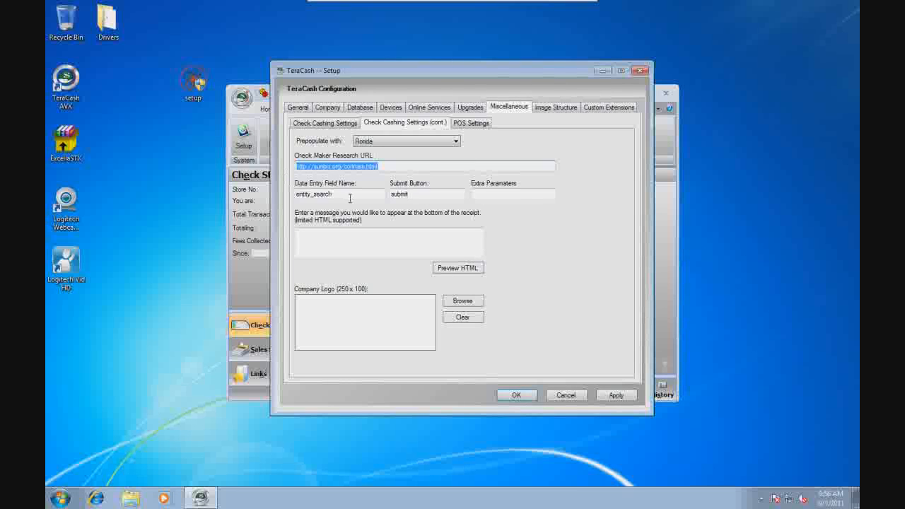
pyautogui.moveTo(349, 199); pyautogui.dragTo(282, 194)
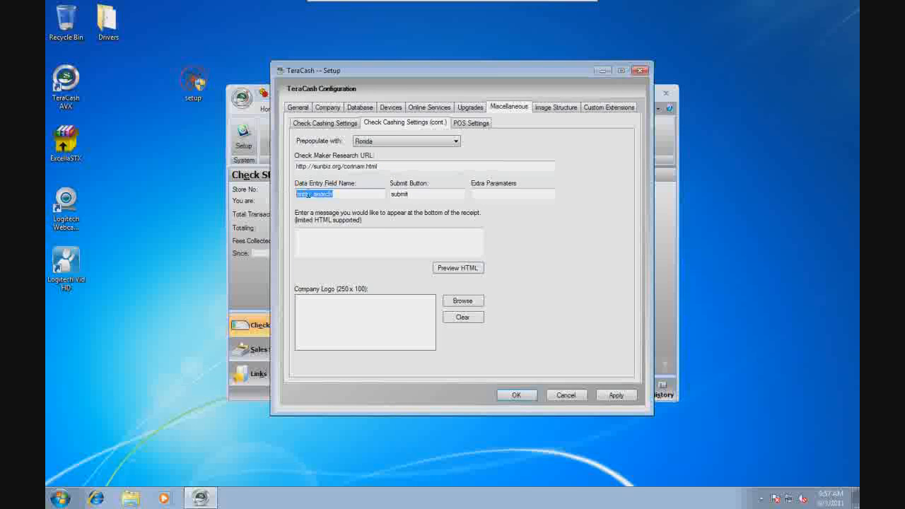
pyautogui.moveTo(425, 192); pyautogui.dragTo(391, 193)
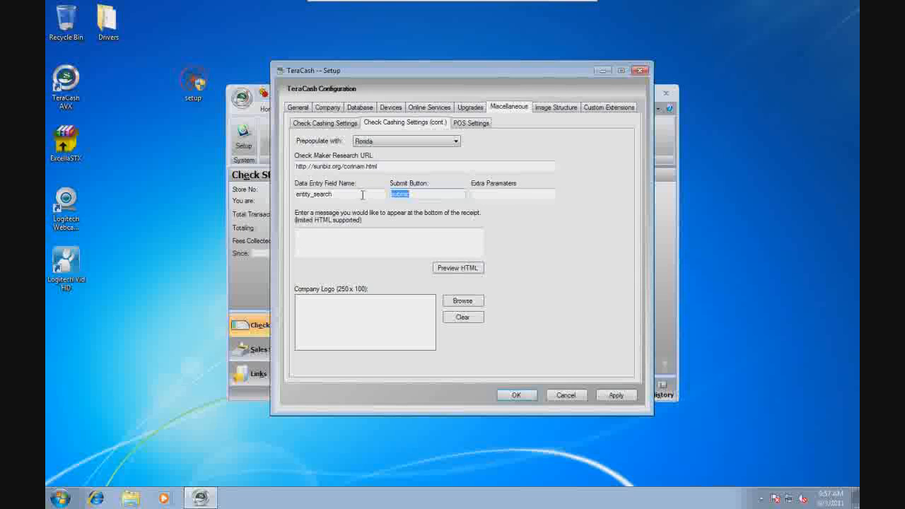
pyautogui.click(408, 243)
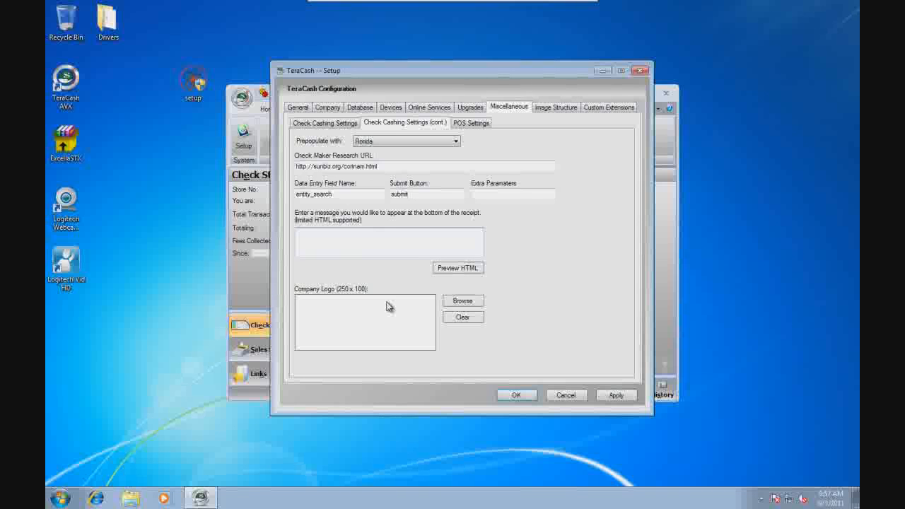
pyautogui.click(471, 124)
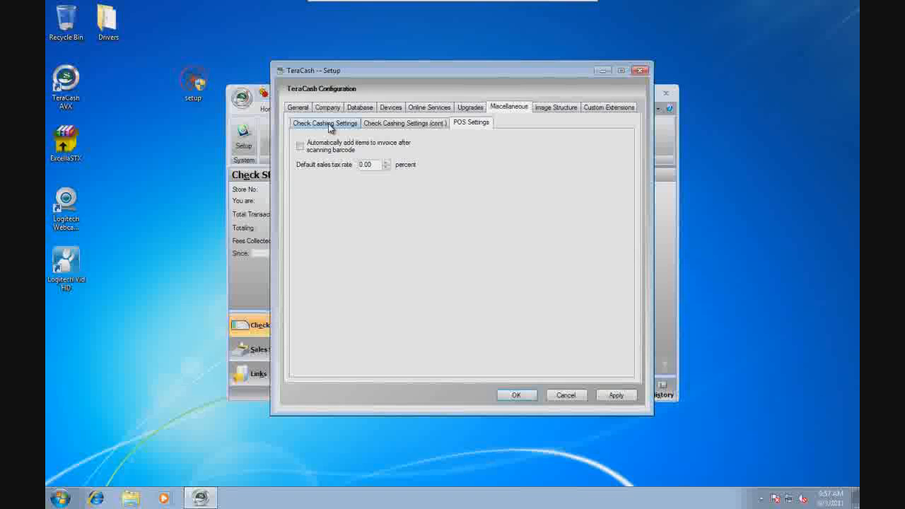
pyautogui.click(329, 127)
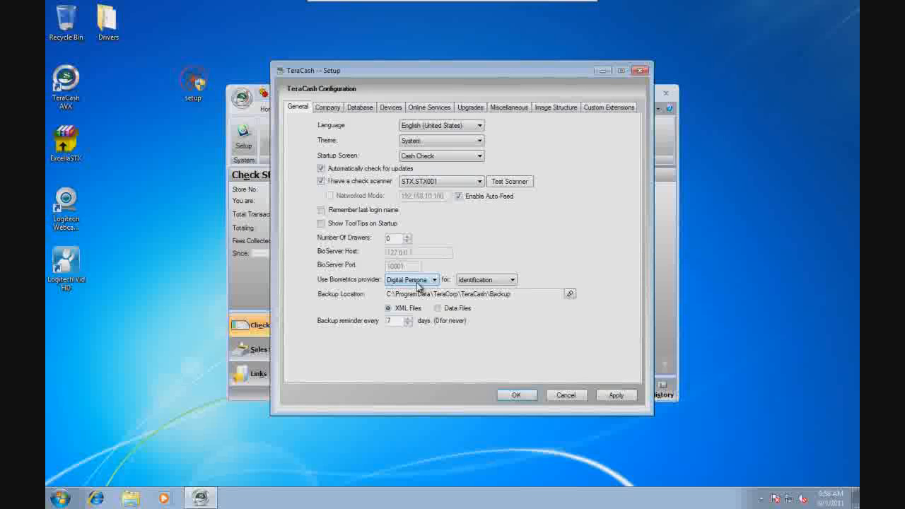
# - Check the biometrics purpose and the device assignments, and save the TeraCash configuration
pyautogui.click(511, 282)
pyautogui.click(510, 283)
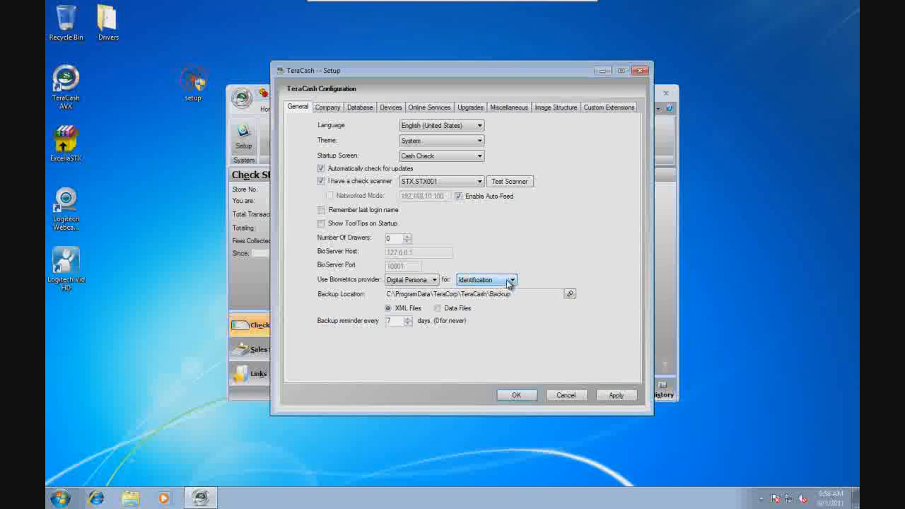
pyautogui.click(391, 108)
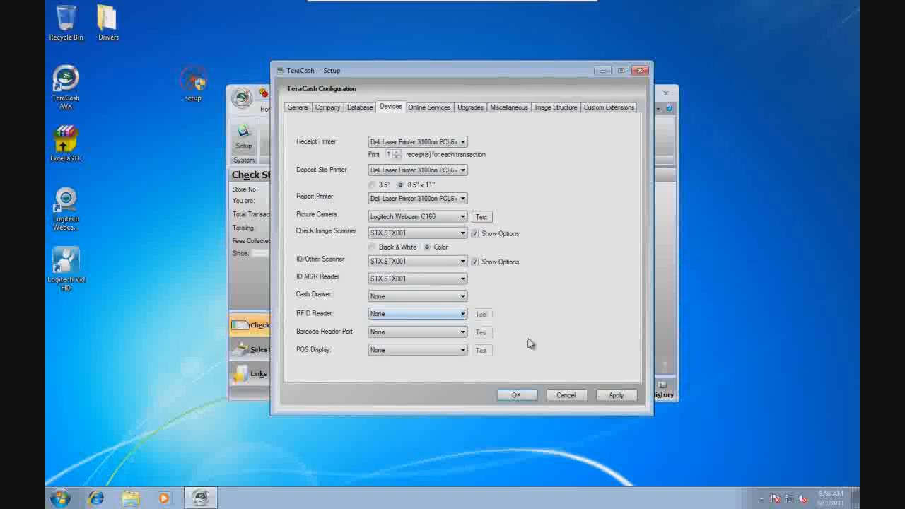
pyautogui.click(514, 395)
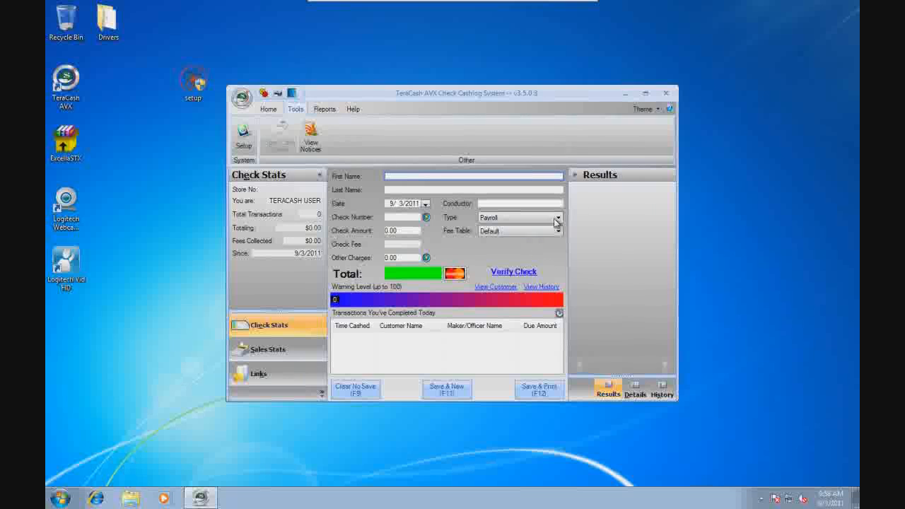
# - Restart TeraCash AVX, read through its startup notices, and close them along with the reminder popup
pyautogui.click(666, 93)
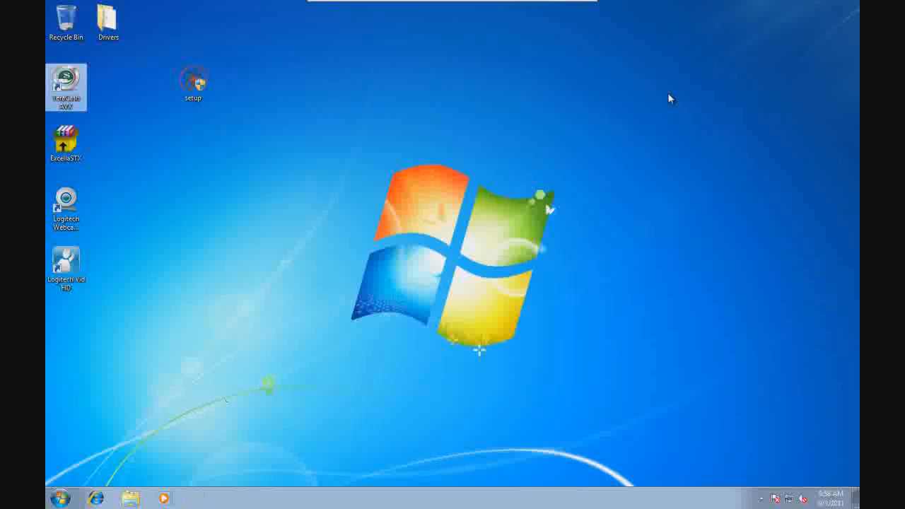
pyautogui.doubleClick(71, 83)
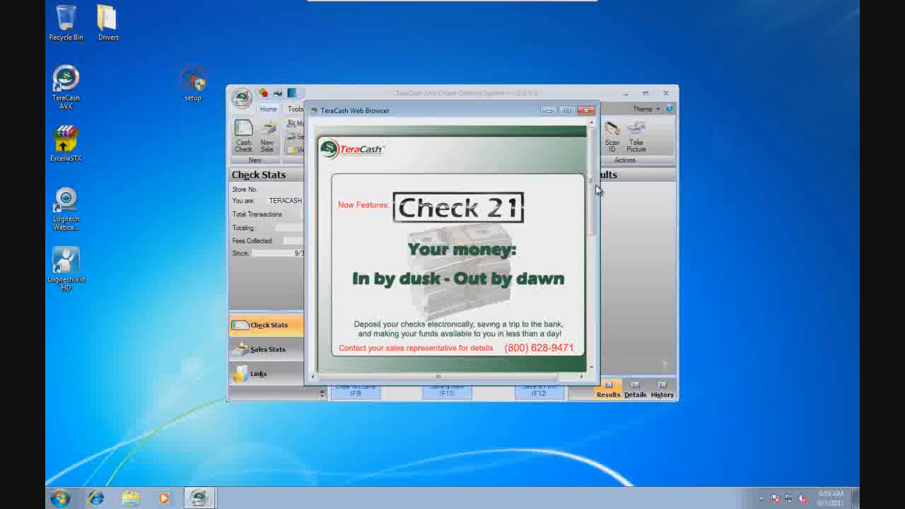
pyautogui.moveTo(593, 190); pyautogui.dragTo(592, 334)
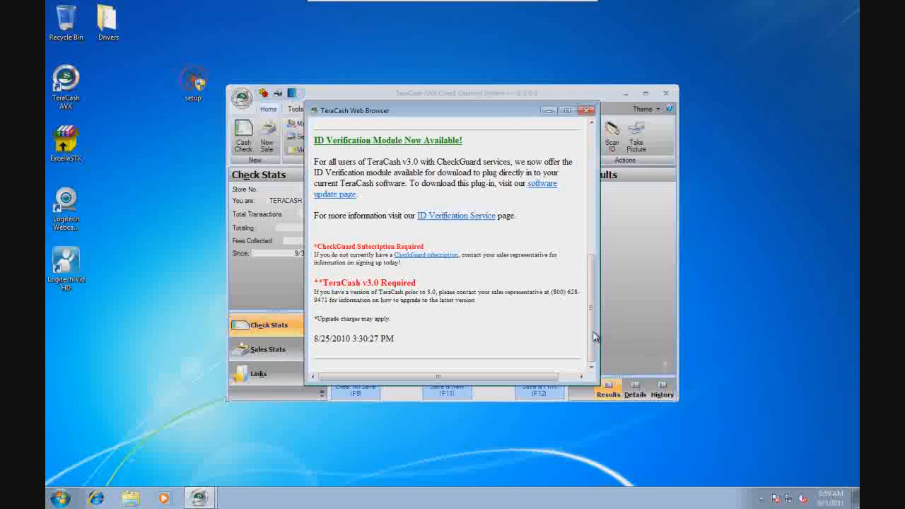
pyautogui.click(586, 111)
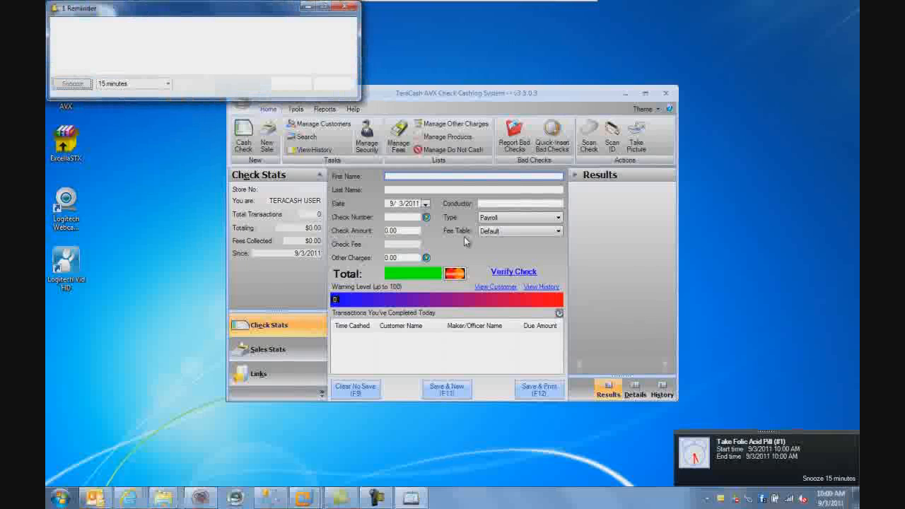
pyautogui.click(346, 6)
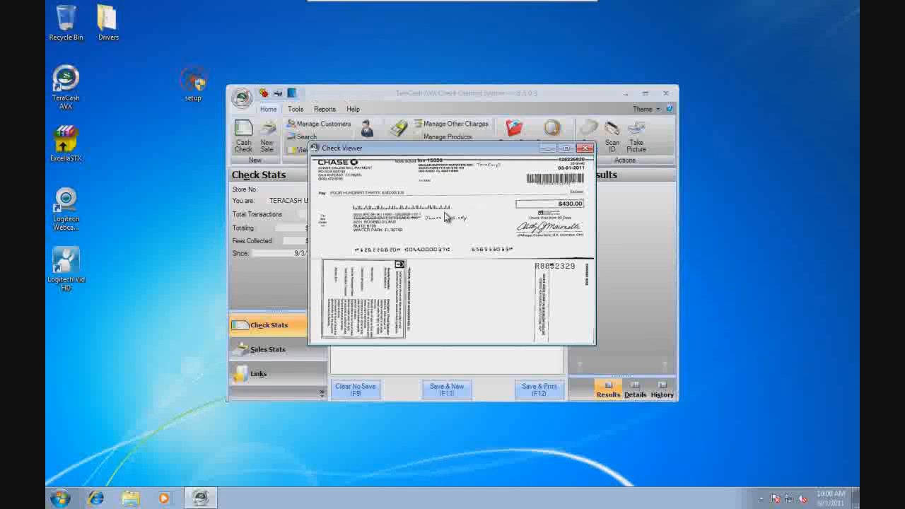
# - Close the scanned check's image and dismiss the follow-up messages without adding a new bank
pyautogui.click(585, 148)
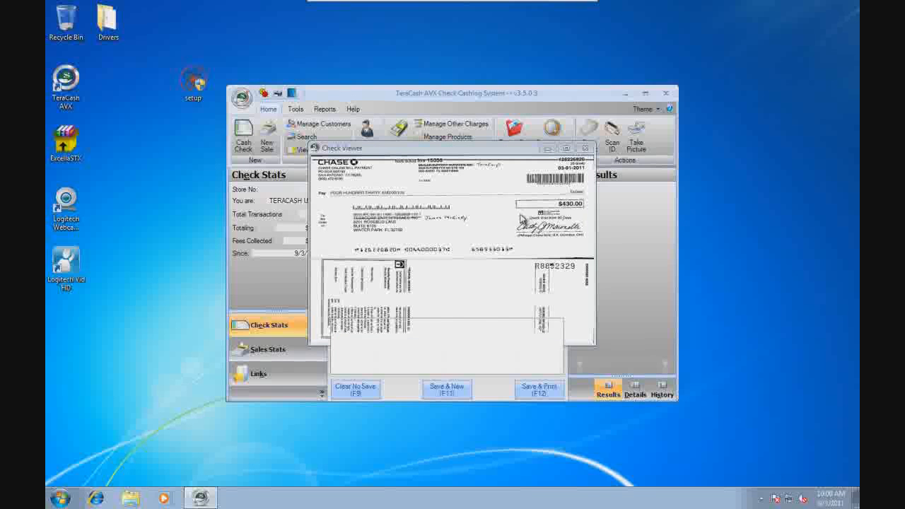
pyautogui.press('F9')
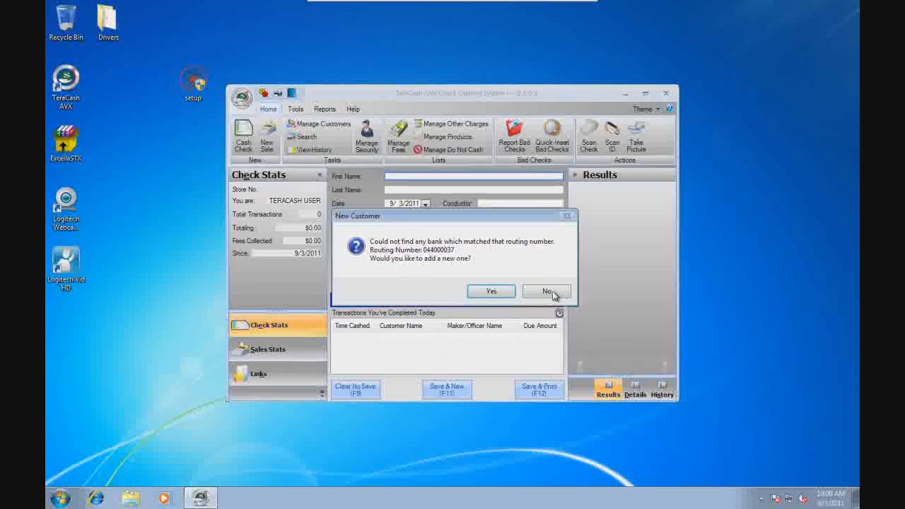
pyautogui.click(548, 291)
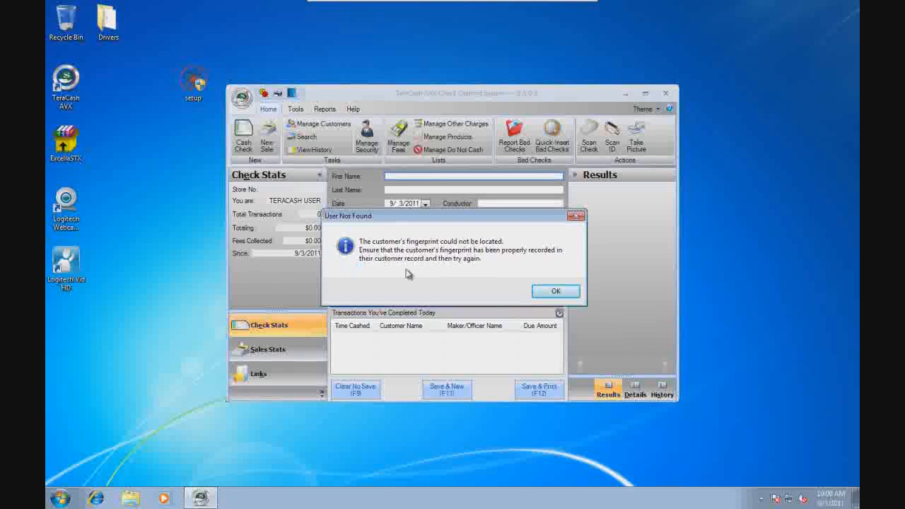
pyautogui.click(556, 291)
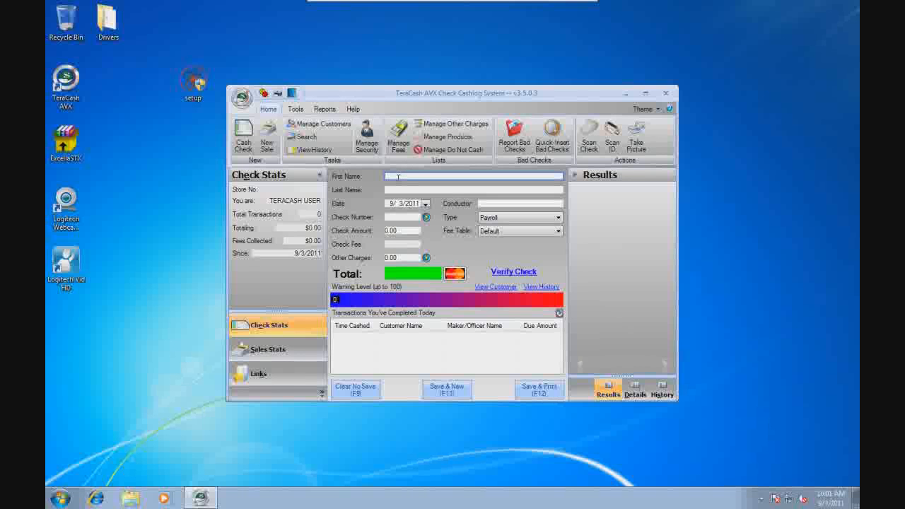
# - Open the TeraCash setup and browse Local Disk (C:) for a backup folder, cancelling the folder selection
pyautogui.click(293, 109)
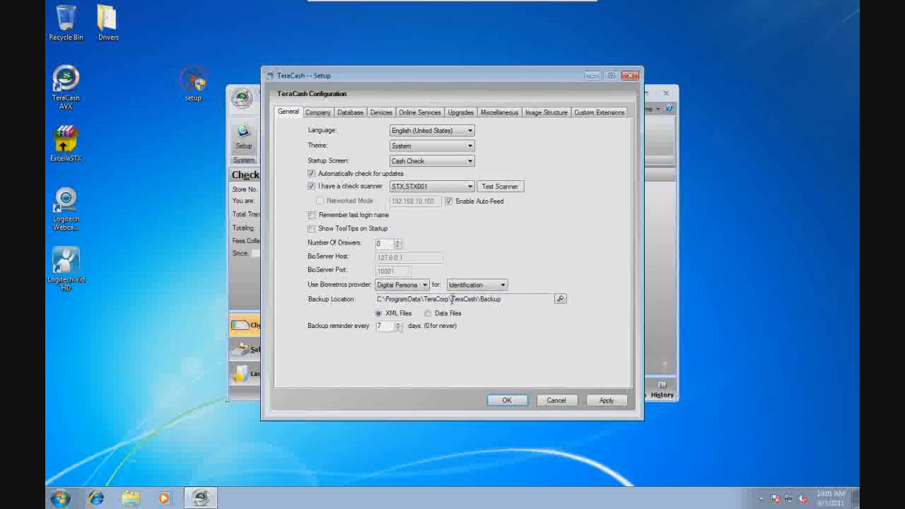
pyautogui.click(560, 297)
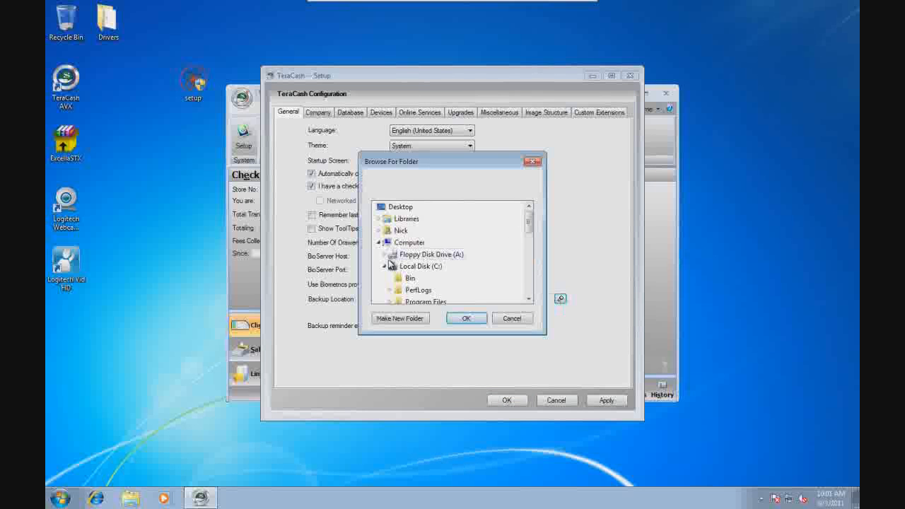
pyautogui.doubleClick(391, 265)
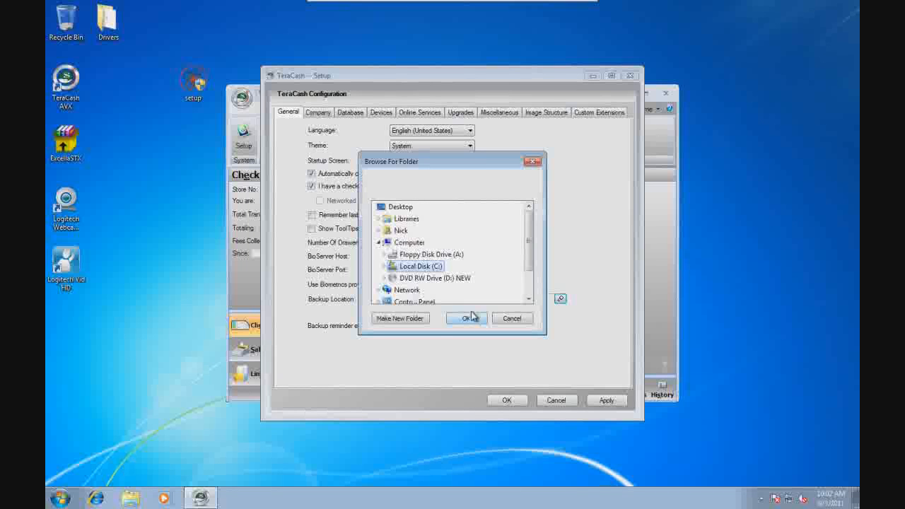
pyautogui.click(383, 266)
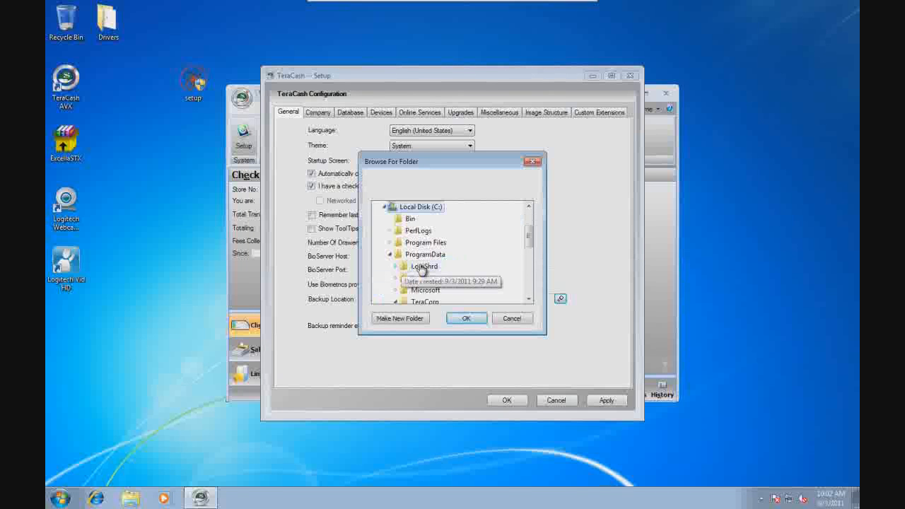
pyautogui.click(389, 254)
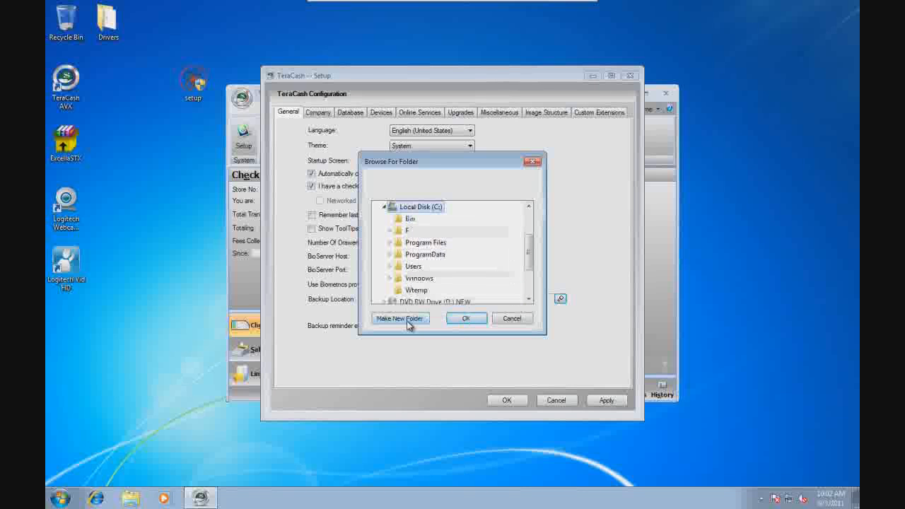
pyautogui.click(511, 318)
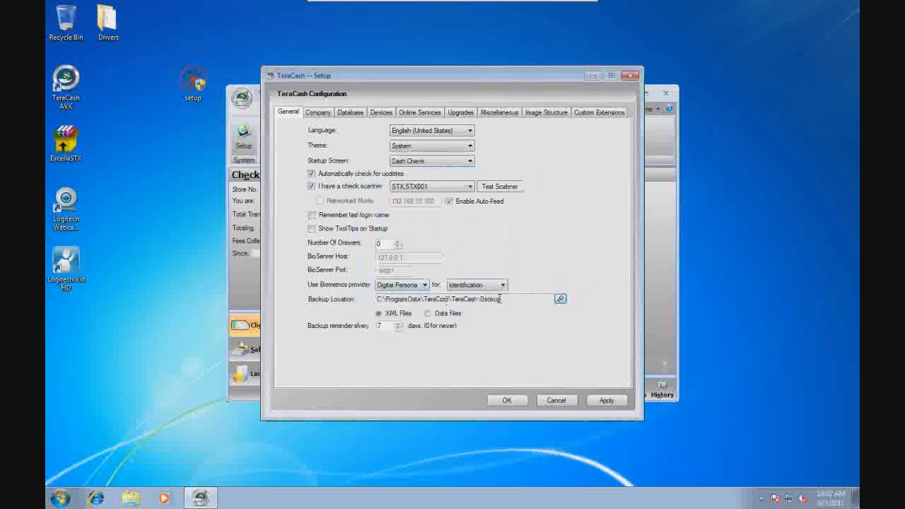
pyautogui.click(508, 298)
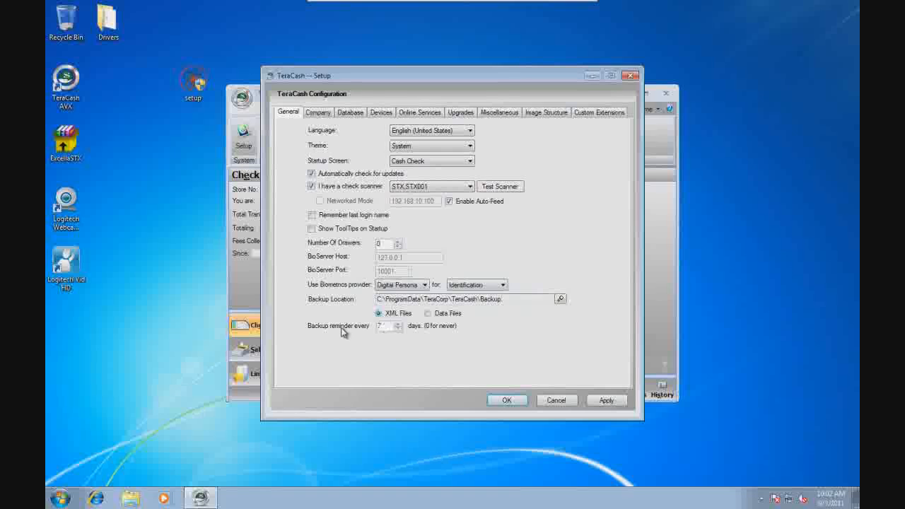